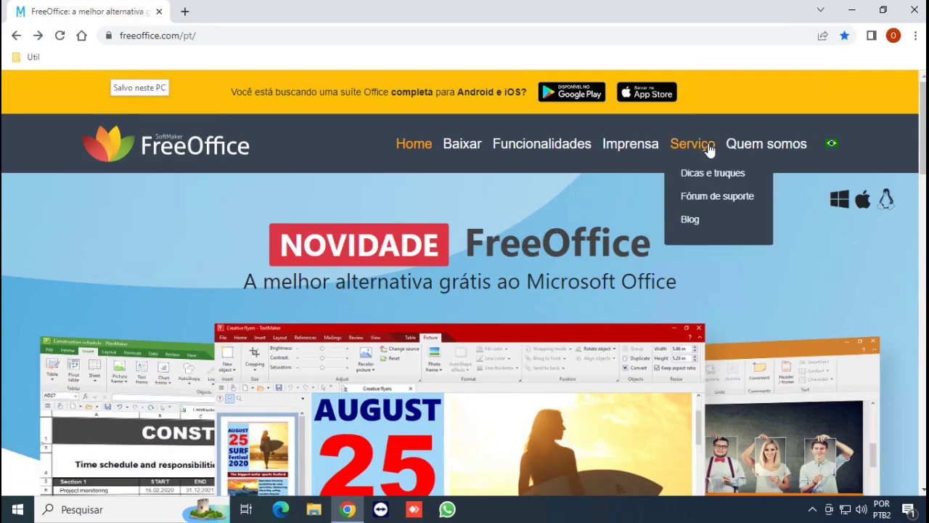
# Step: Show the Baixar download options on the Portuguese FreeOffice home page
pyautogui.moveTo(832, 146)
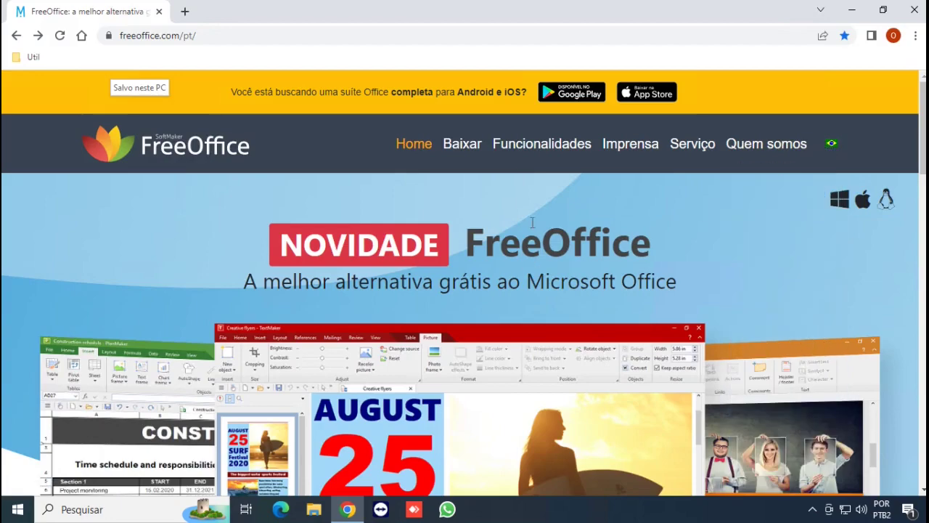
# Step: Save the Windows installer freeoffice2021.msi to Downloads from Baixar > Aplicativos, then open File Explorer
pyautogui.moveTo(468, 149)
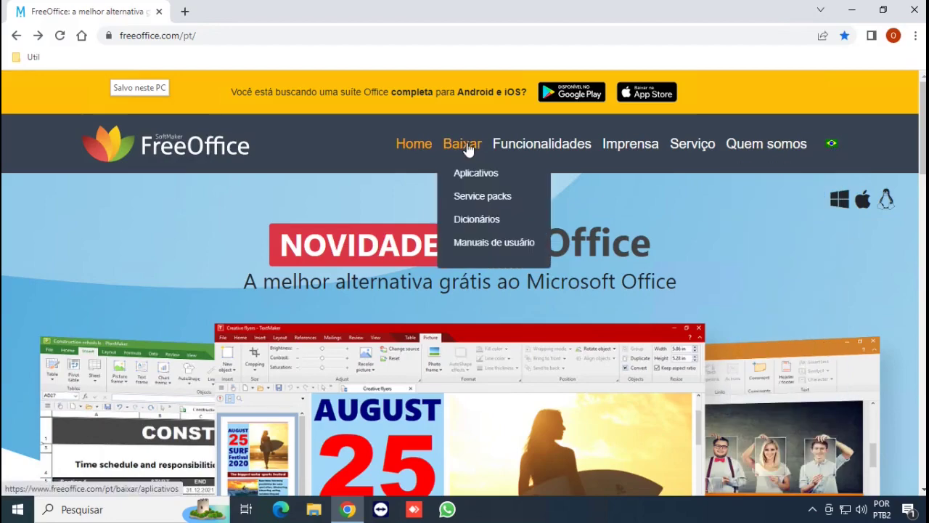
pyautogui.click(469, 149)
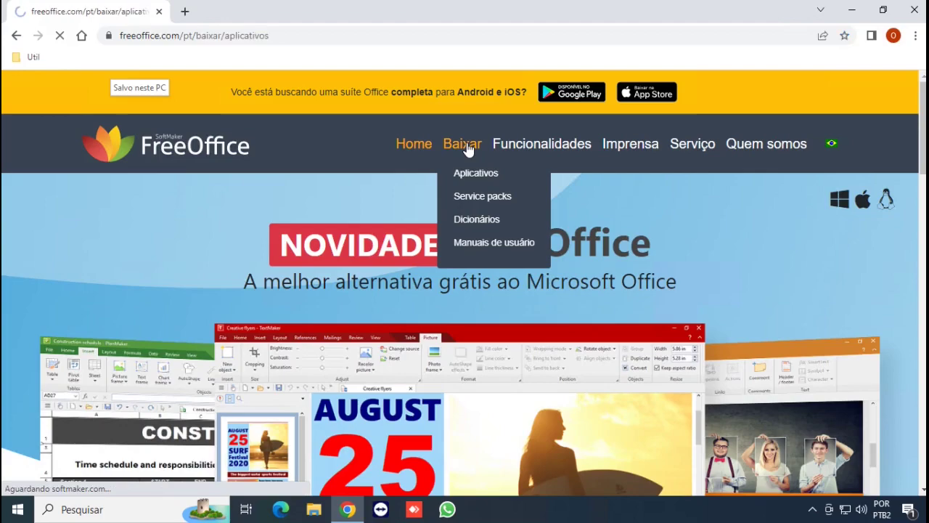
pyautogui.scroll(-1, 472, 283)
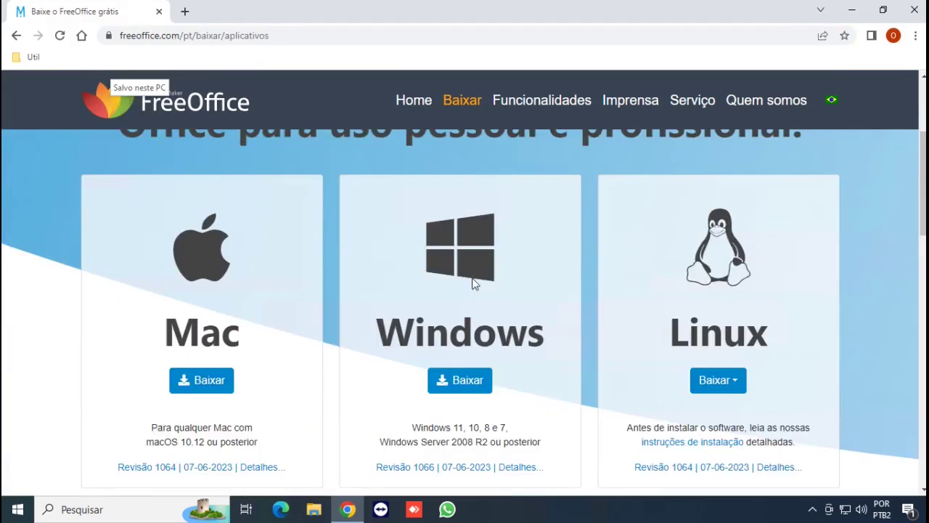
pyautogui.click(468, 386)
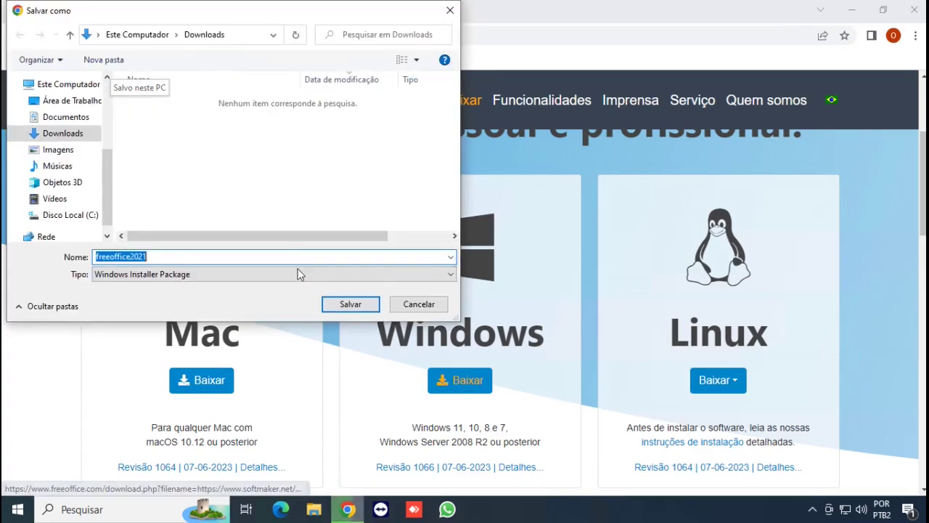
pyautogui.click(352, 304)
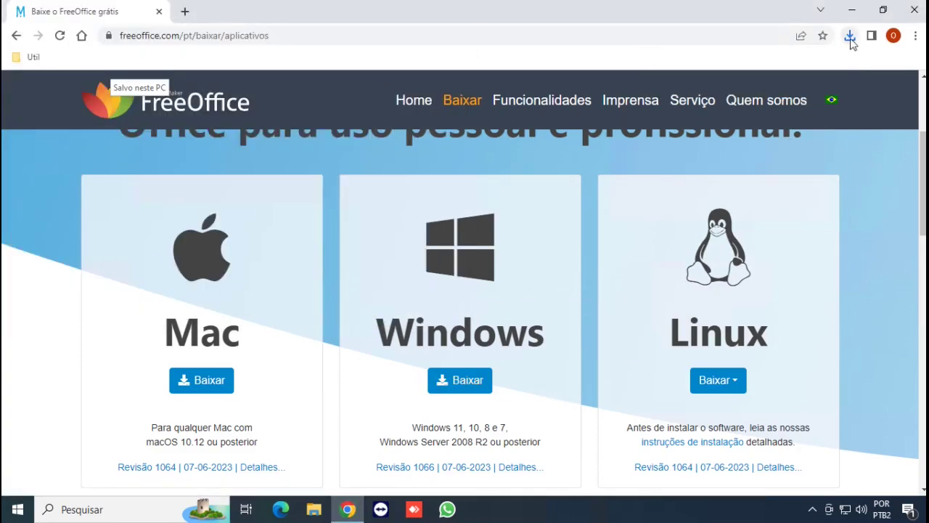
pyautogui.click(314, 509)
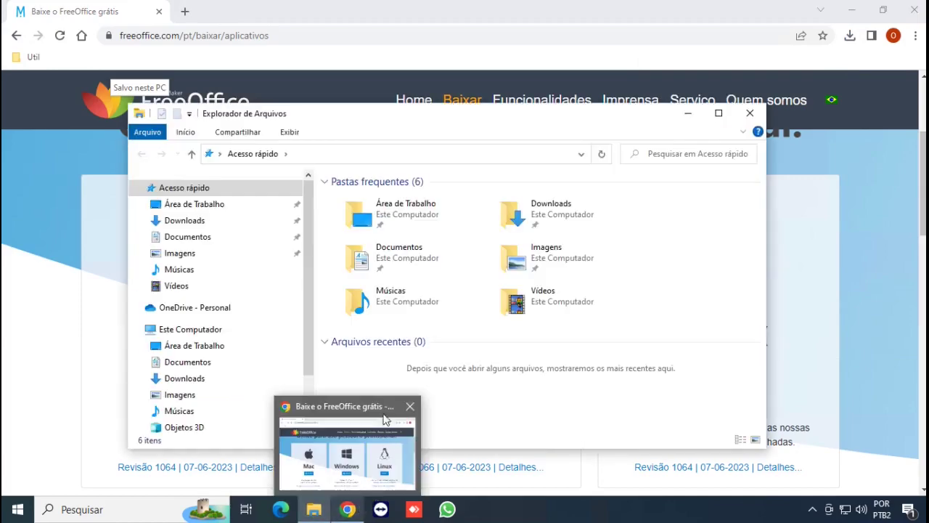
# Step: Run the freeoffice2021 installer from the Downloads folder
pyautogui.click(190, 219)
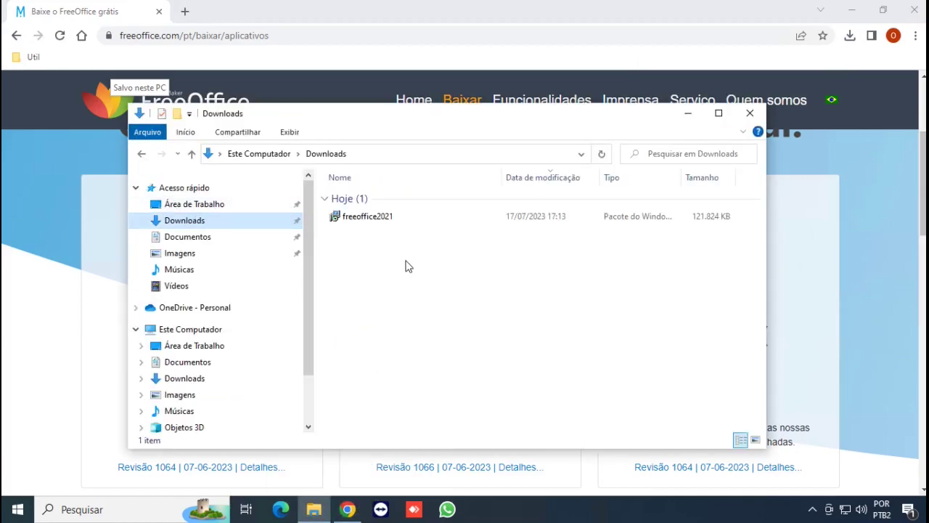
pyautogui.doubleClick(386, 219)
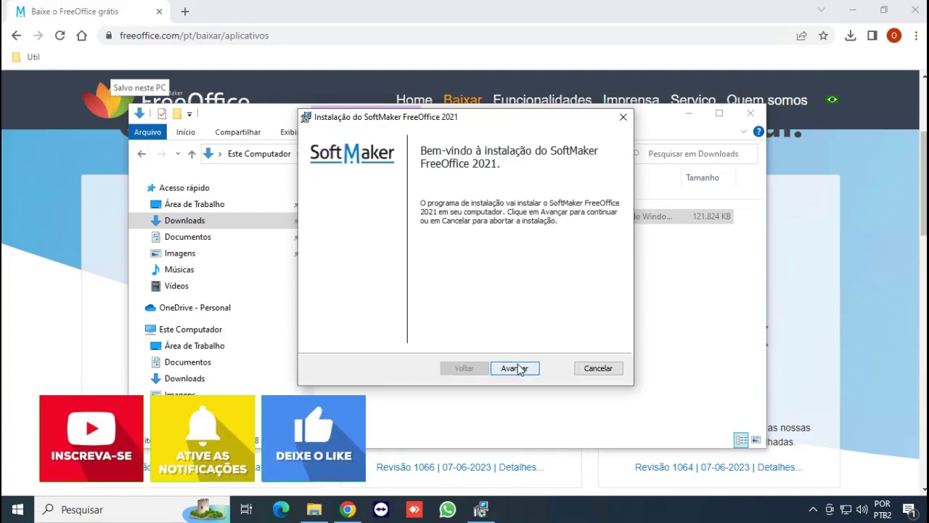
# Step: Accept the licence terms and start the complete installation instead of the custom one
pyautogui.click(514, 368)
pyautogui.click(352, 339)
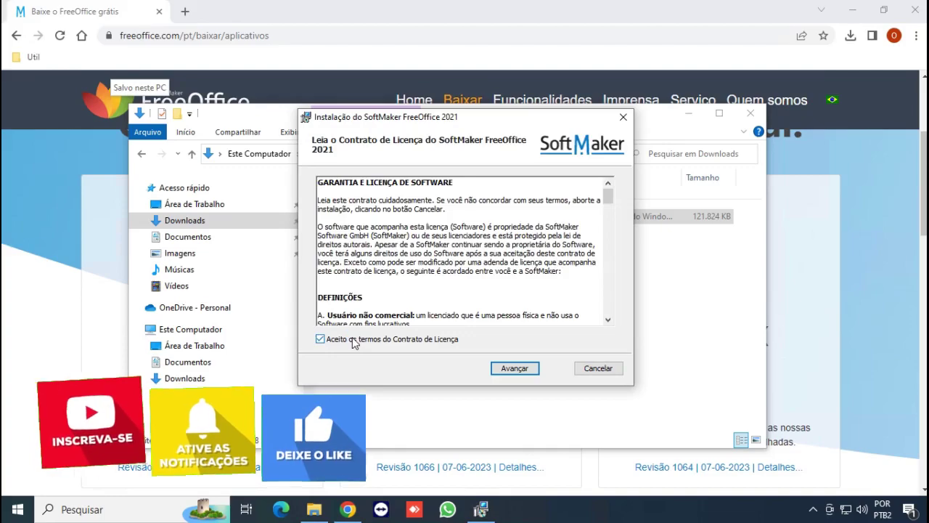
pyautogui.click(518, 367)
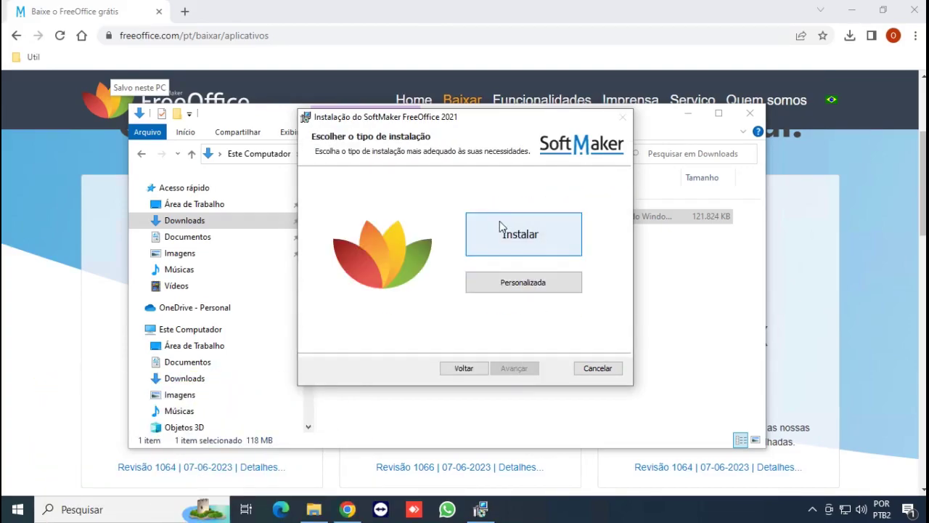
pyautogui.click(520, 284)
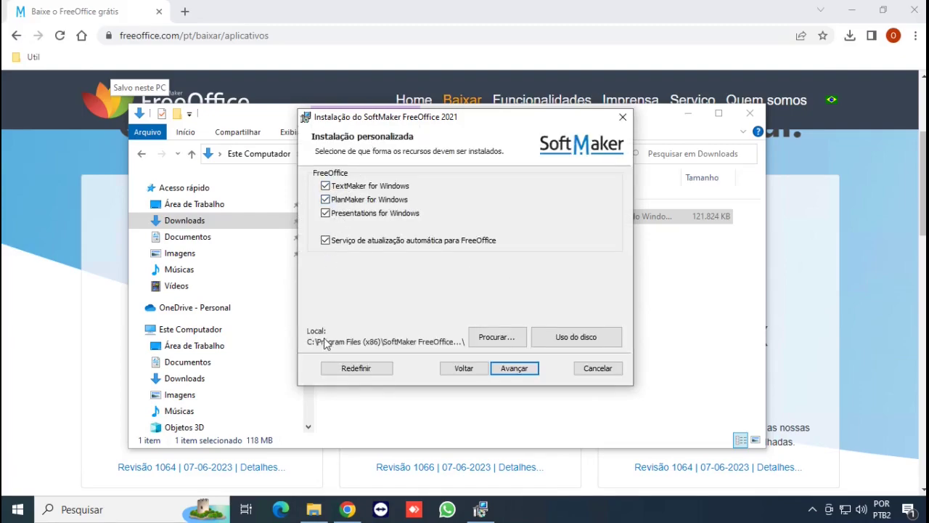
pyautogui.click(463, 368)
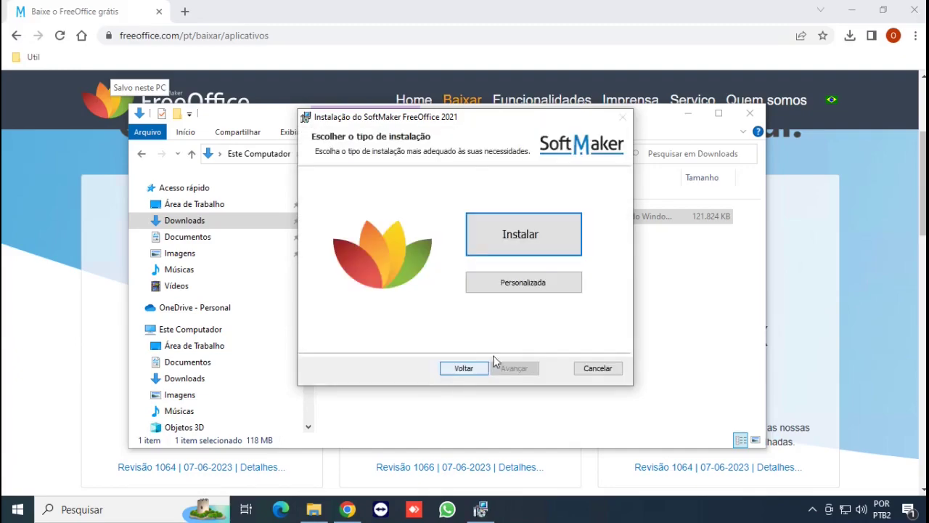
pyautogui.click(535, 241)
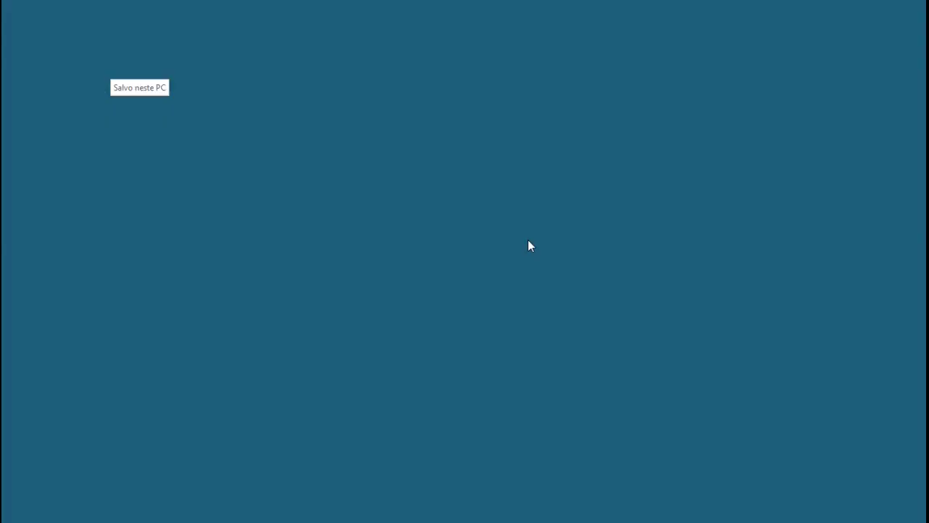
# Step: Approve the admin prompt and close the installer with Concluir once setup completes
pyautogui.click(423, 354)
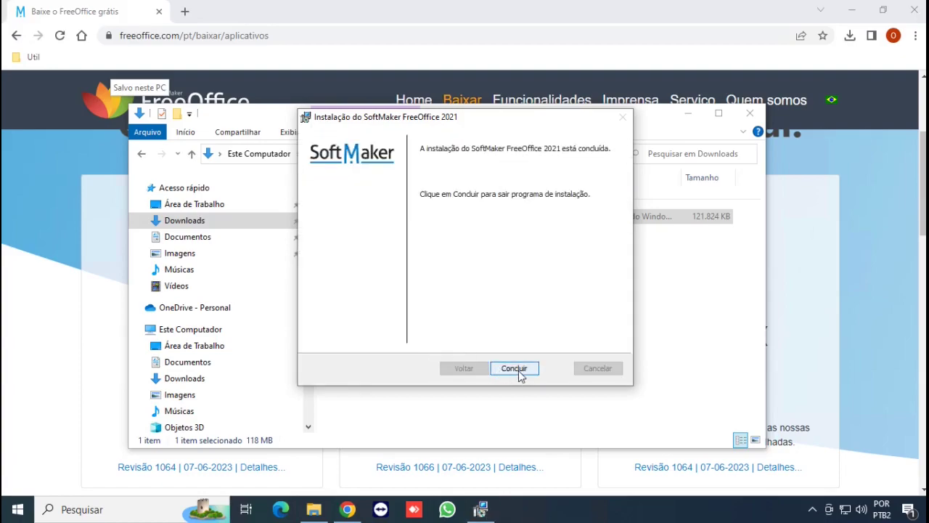
pyautogui.click(514, 368)
# Step: Close the Downloads window and minimize Chrome to reveal the new FreeOffice desktop shortcuts
pyautogui.click(750, 113)
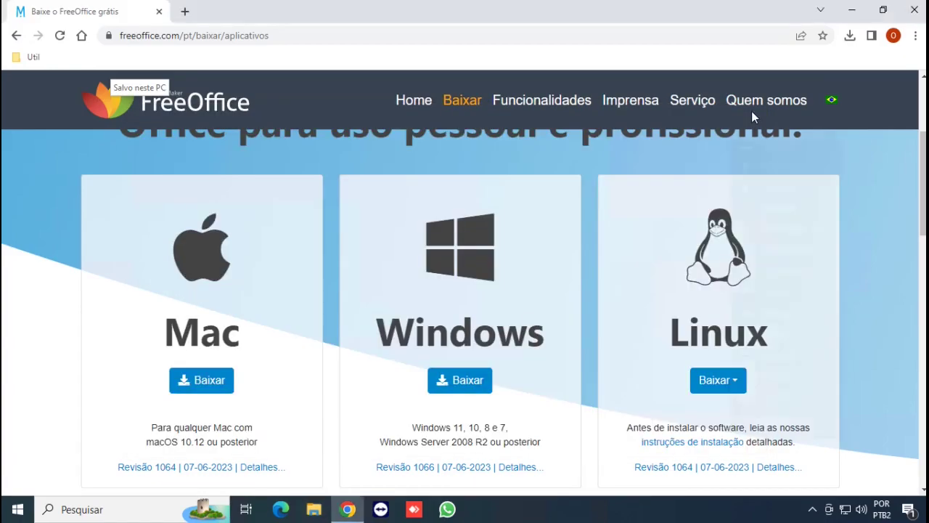
pyautogui.click(852, 11)
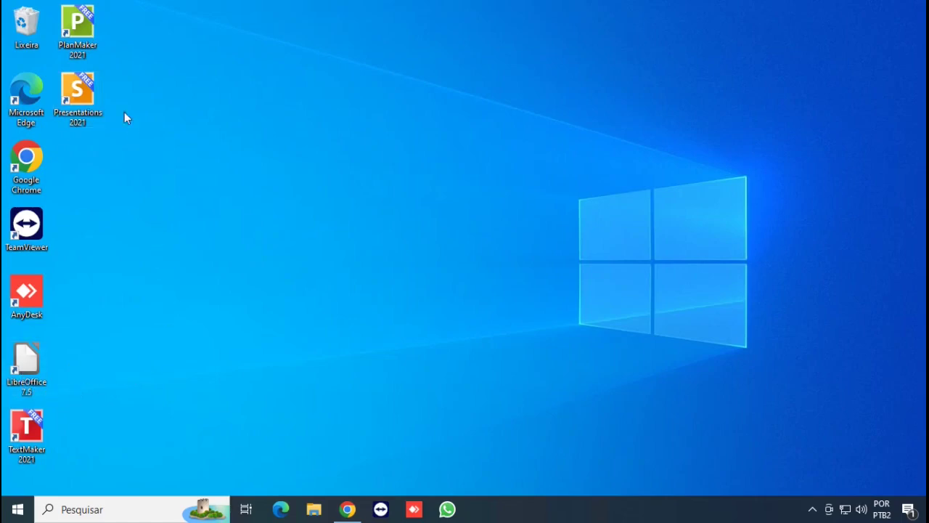
# Step: Launch TextMaker 2021, keep the default ribbon interface and skip the user information
pyautogui.doubleClick(35, 437)
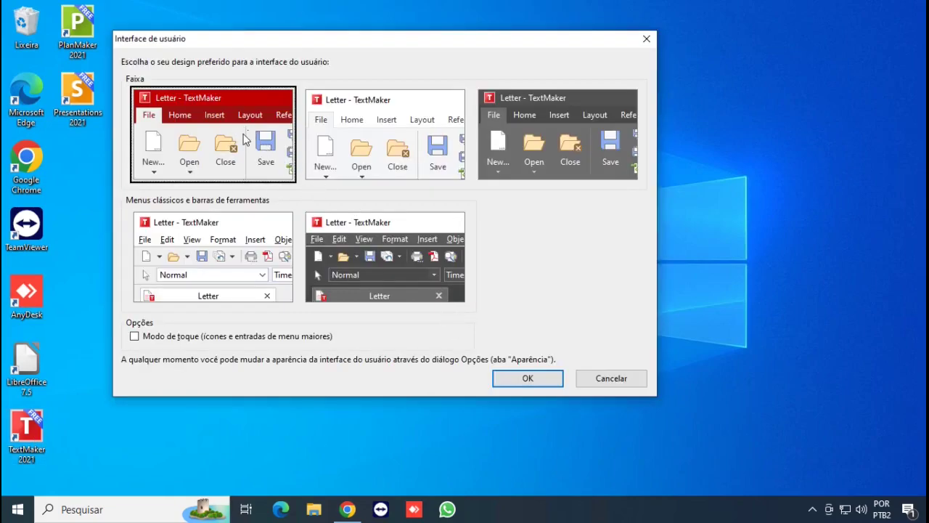
pyautogui.click(519, 380)
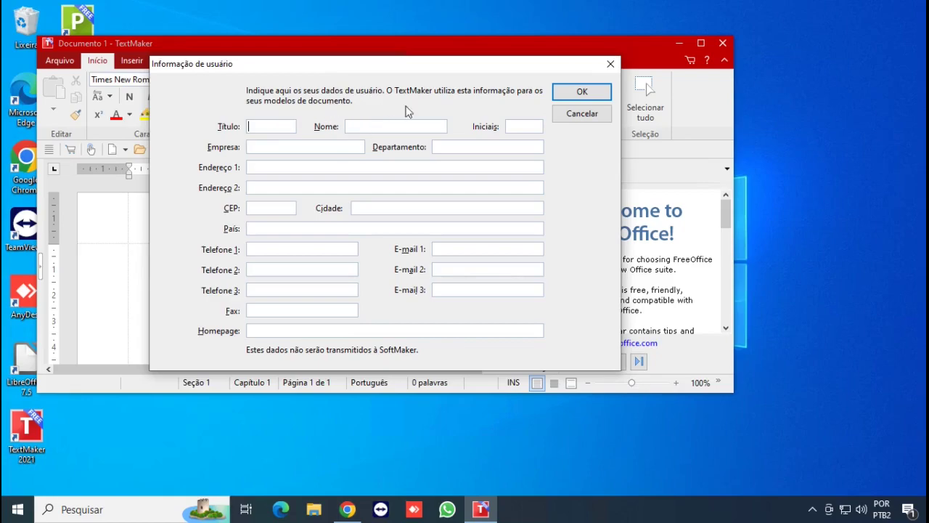
pyautogui.click(586, 93)
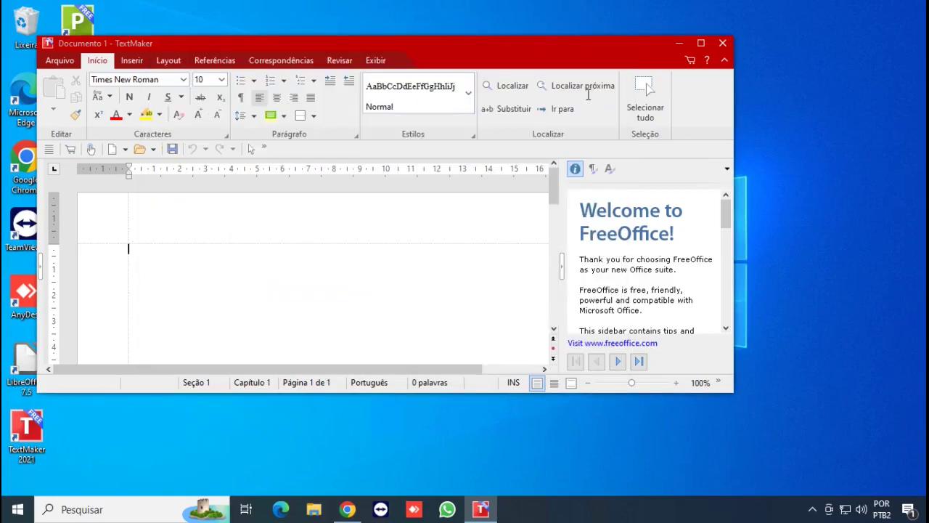
# Step: Maximize TextMaker and scroll through the five-page welcome document
pyautogui.click(701, 45)
pyautogui.scroll(-5, 627, 154)
pyautogui.scroll(-3, 627, 154)
pyautogui.scroll(-3, 627, 154)
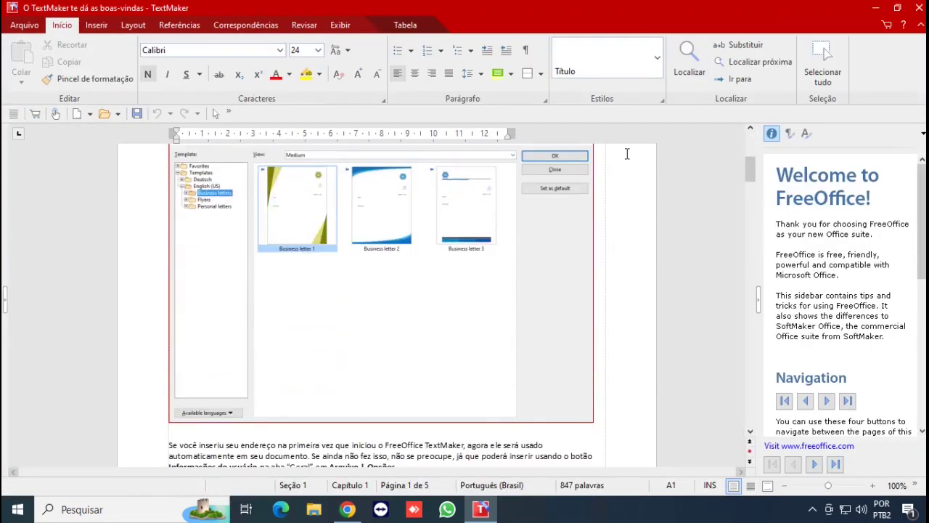
pyautogui.scroll(-3, 627, 153)
pyautogui.scroll(-3, 628, 154)
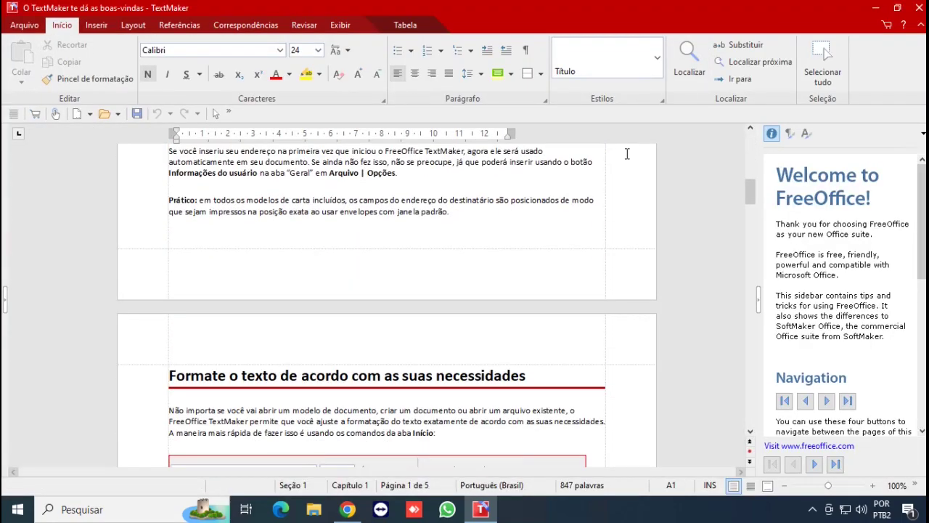
pyautogui.scroll(-3, 627, 154)
pyautogui.scroll(-3, 627, 154)
pyautogui.scroll(-3, 627, 154)
pyautogui.scroll(-3, 627, 153)
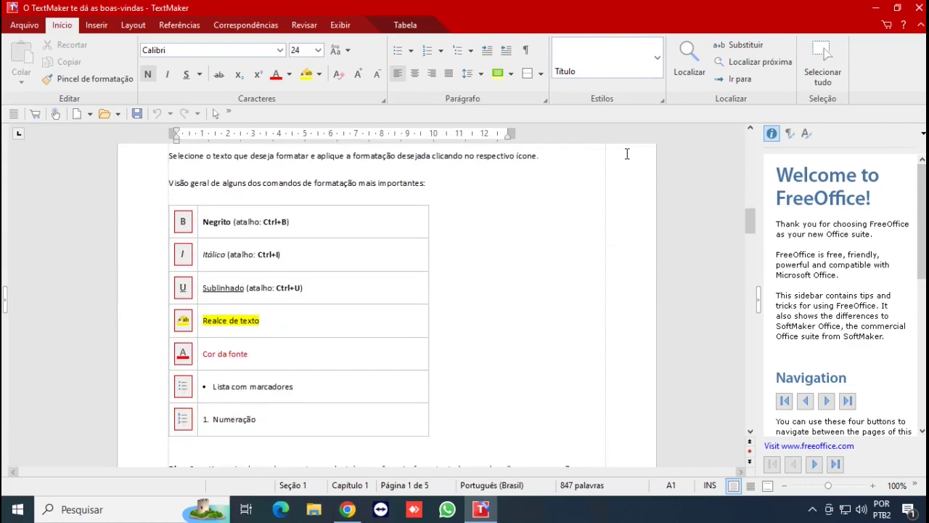
pyautogui.scroll(8, 627, 154)
pyautogui.scroll(4, 305, 168)
pyautogui.scroll(3, 305, 168)
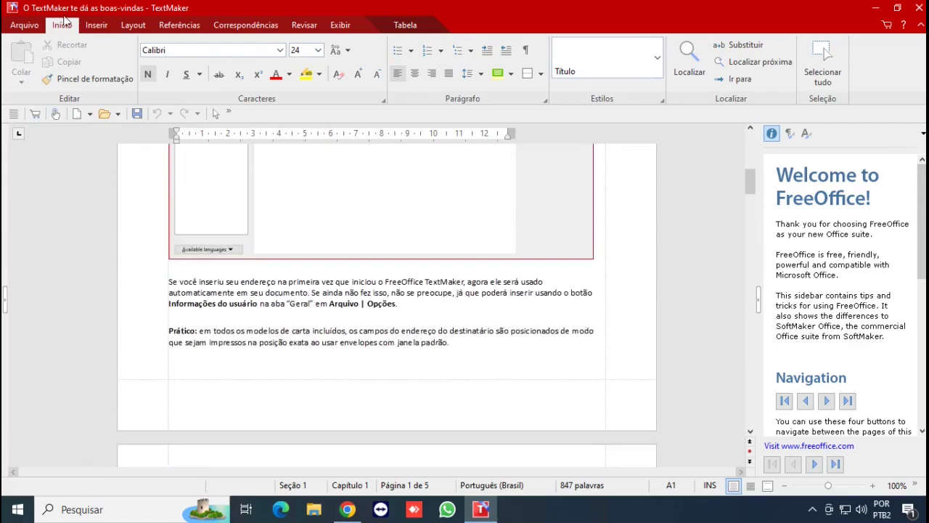
# Step: Browse the Arquivo, Início and Inserir tabs, then list the recent documents
pyautogui.click(38, 27)
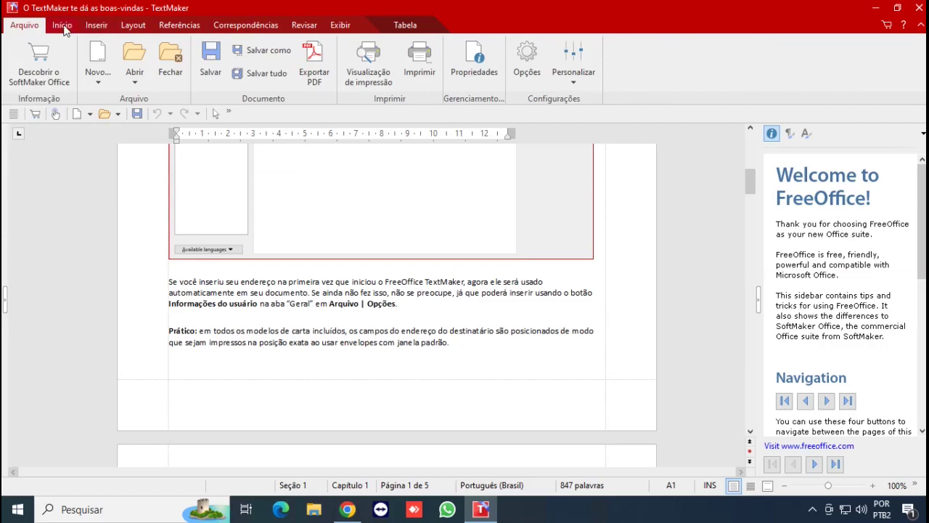
pyautogui.click(63, 26)
pyautogui.click(97, 26)
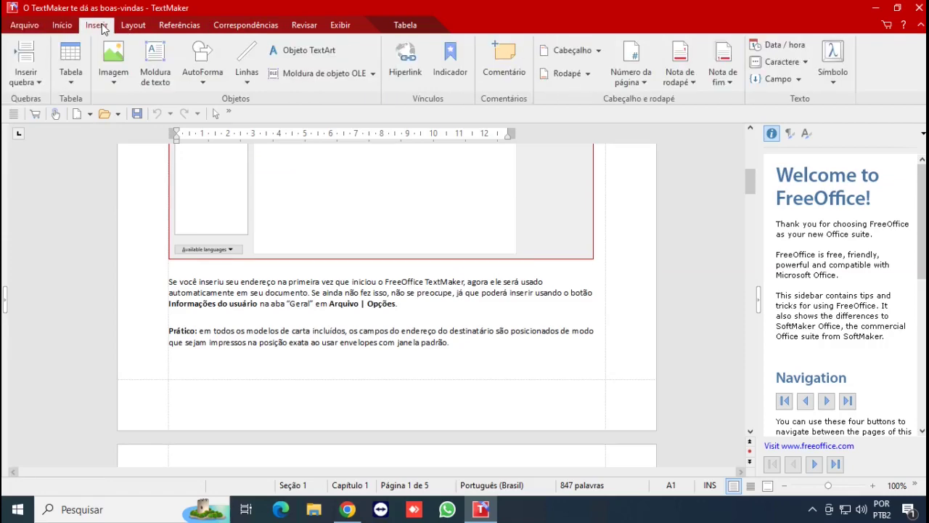
pyautogui.click(24, 24)
pyautogui.click(135, 82)
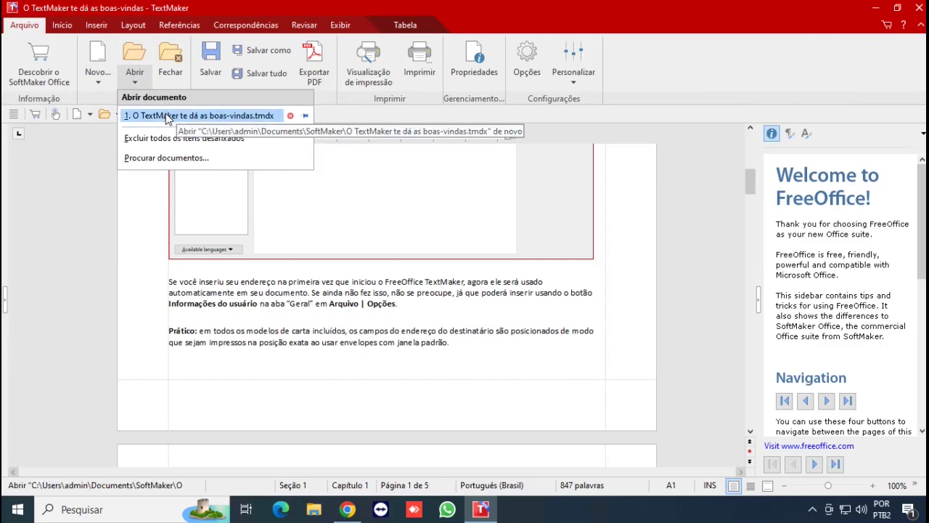
# Step: Make Microsoft Office formats TextMaker's default save format
pyautogui.click(254, 51)
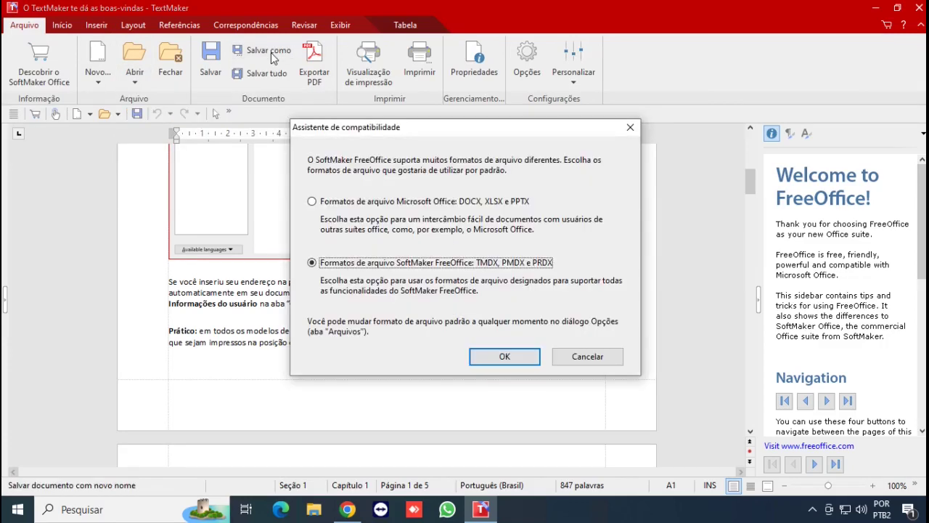
pyautogui.click(312, 202)
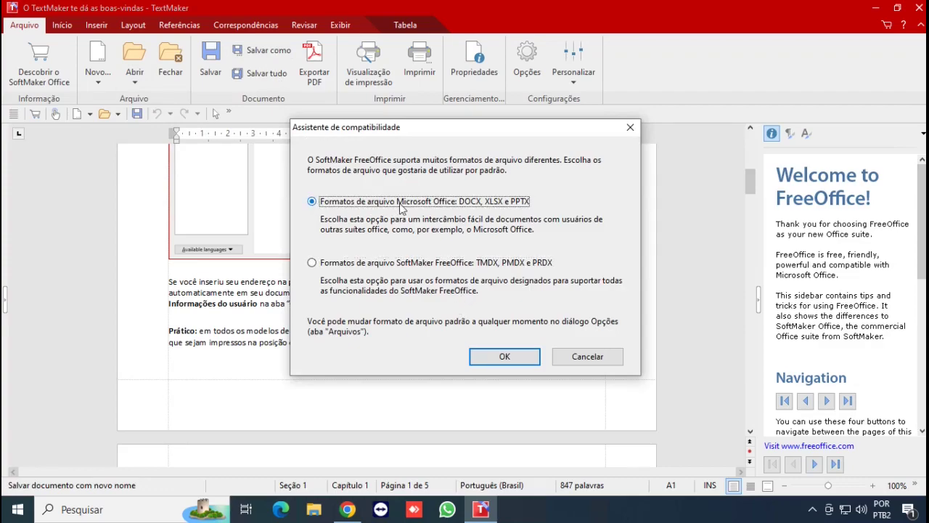
pyautogui.click(508, 356)
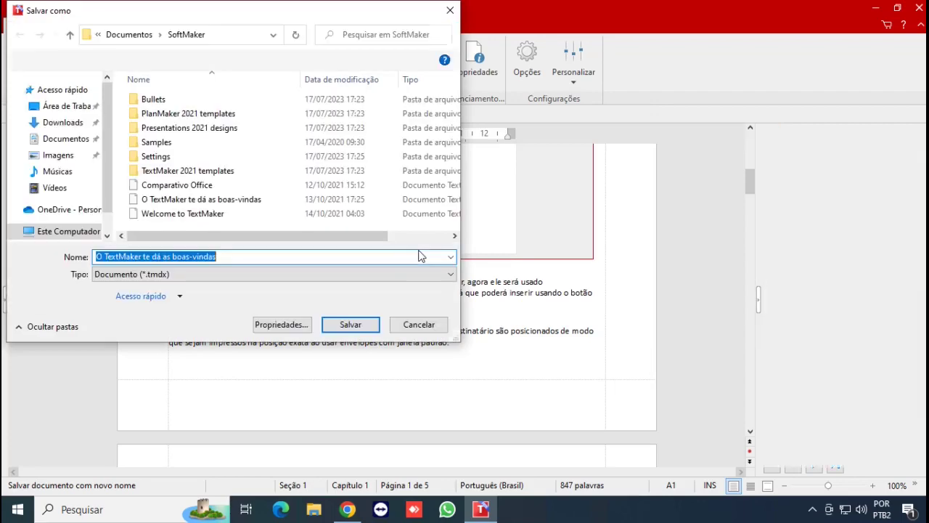
# Step: Save 'O TextMaker te dá as boas-vindas' over the existing file and minimize TextMaker
pyautogui.click(351, 325)
pyautogui.click(432, 273)
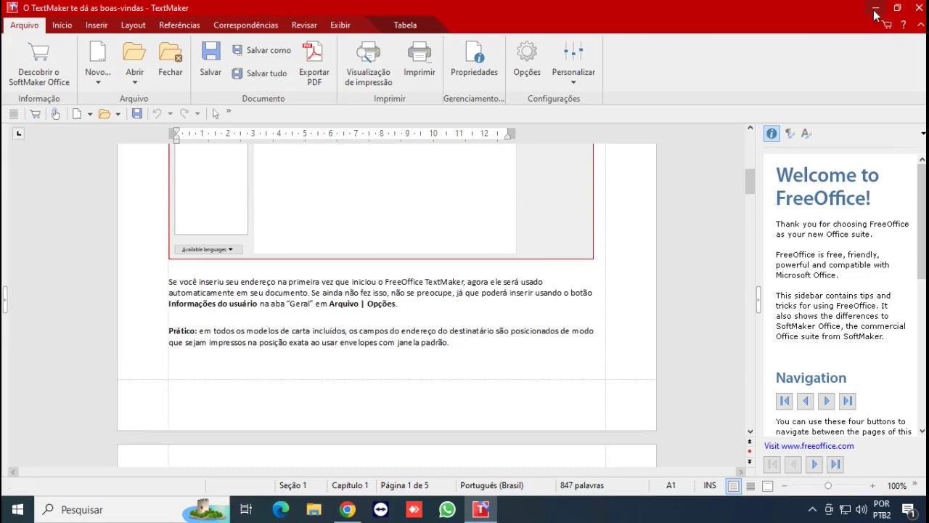
pyautogui.press('super+d')
# Step: Launch PlanMaker 2021 maximized, confirm Excel 2007-2021 (*.xlsx) as default save type, then minimize it
pyautogui.doubleClick(77, 25)
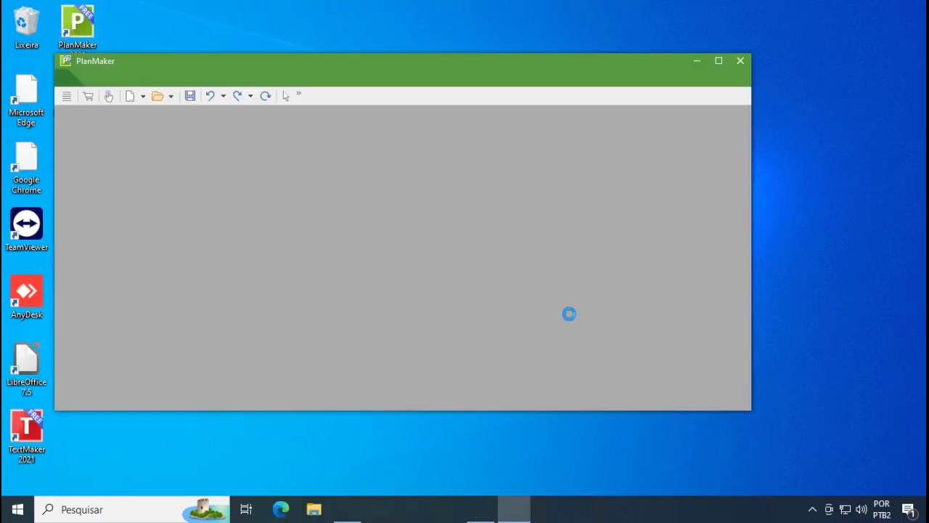
pyautogui.click(720, 62)
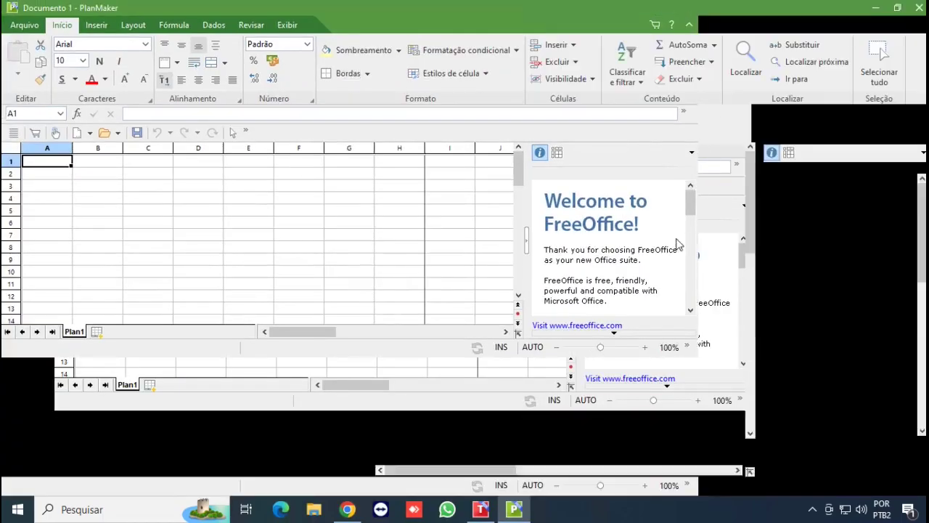
pyautogui.scroll(-4, 389, 412)
pyautogui.scroll(4, 389, 411)
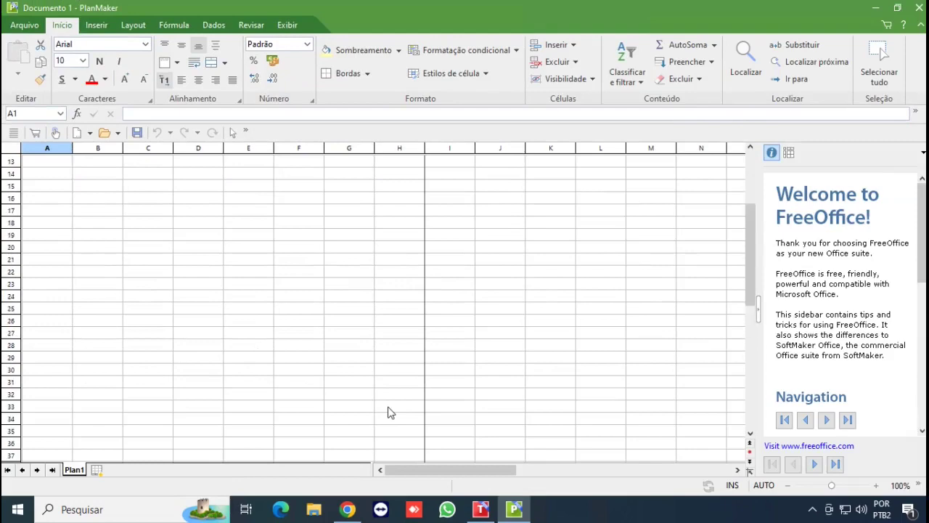
pyautogui.scroll(3, 389, 411)
pyautogui.click(24, 25)
pyautogui.click(283, 53)
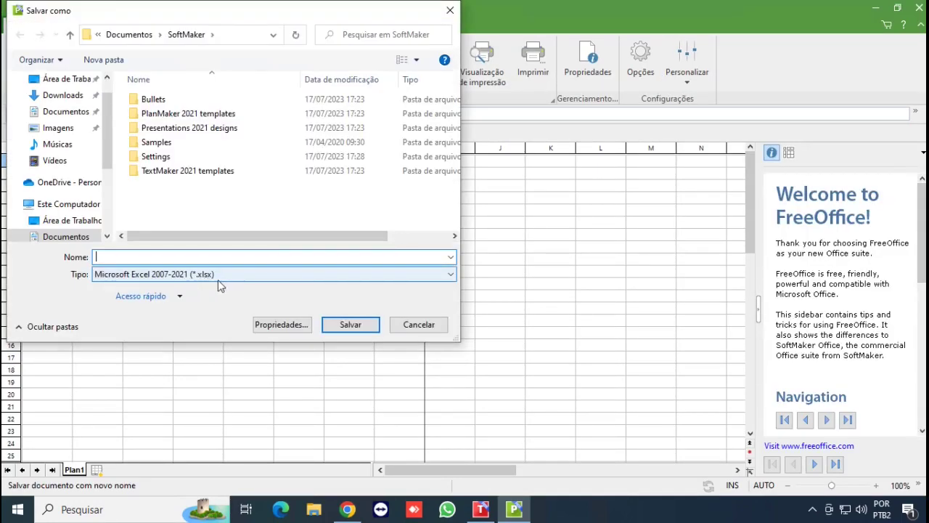
pyautogui.click(419, 328)
pyautogui.click(876, 7)
# Step: Launch Presentations 2021 maximized and open Gerenciar licença from the ? menu
pyautogui.doubleClick(84, 103)
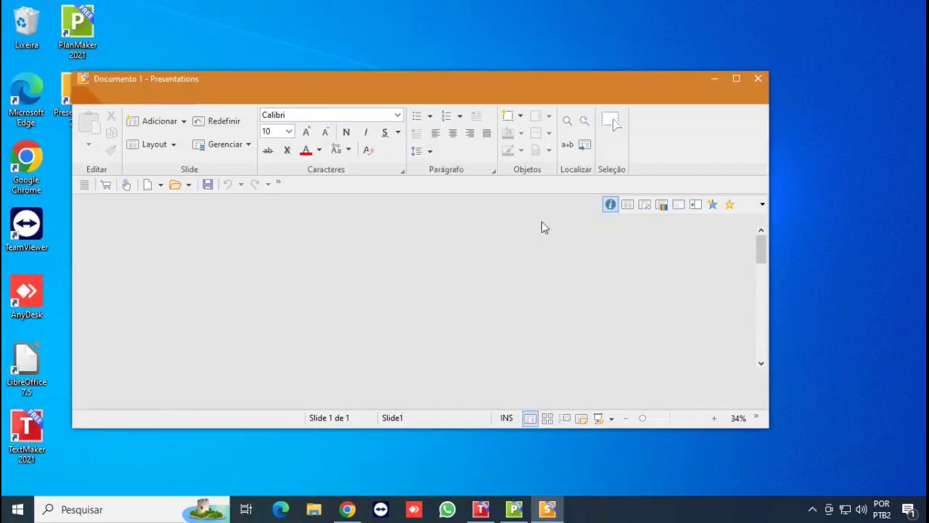
pyautogui.click(736, 80)
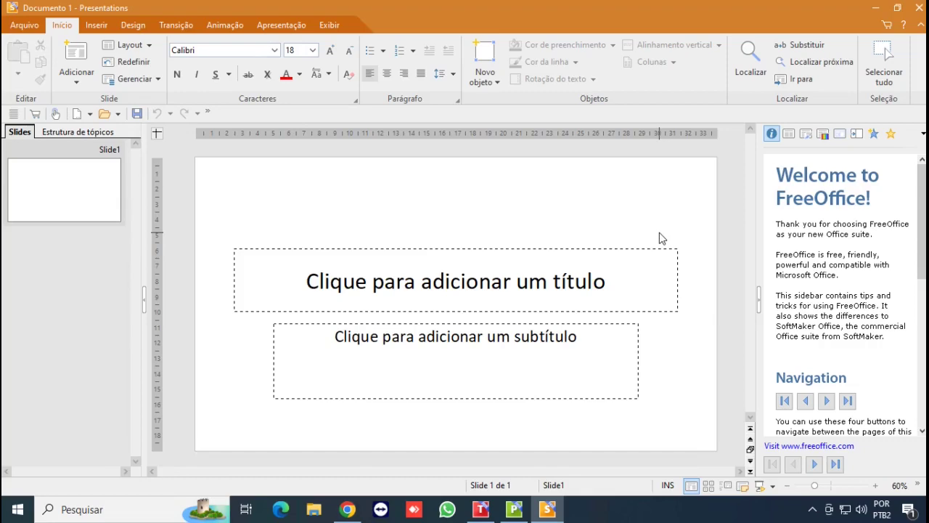
pyautogui.click(903, 28)
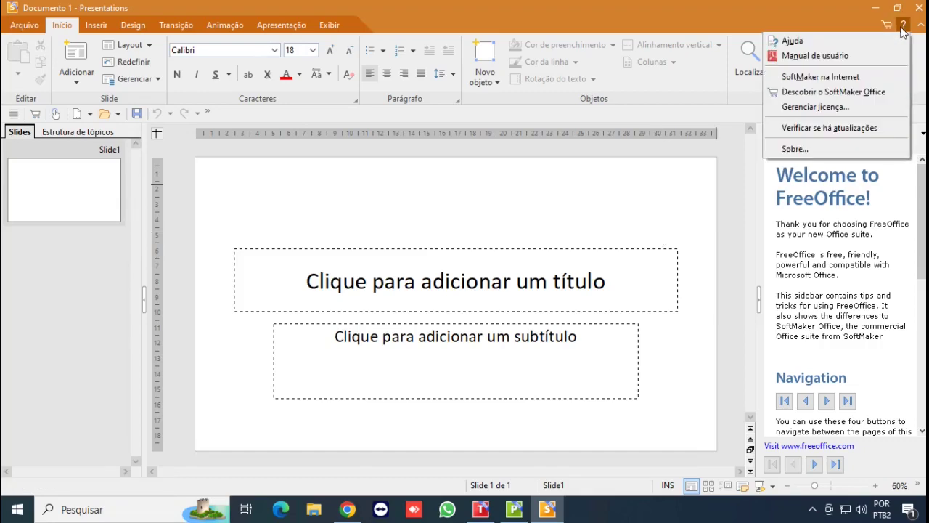
pyautogui.click(842, 106)
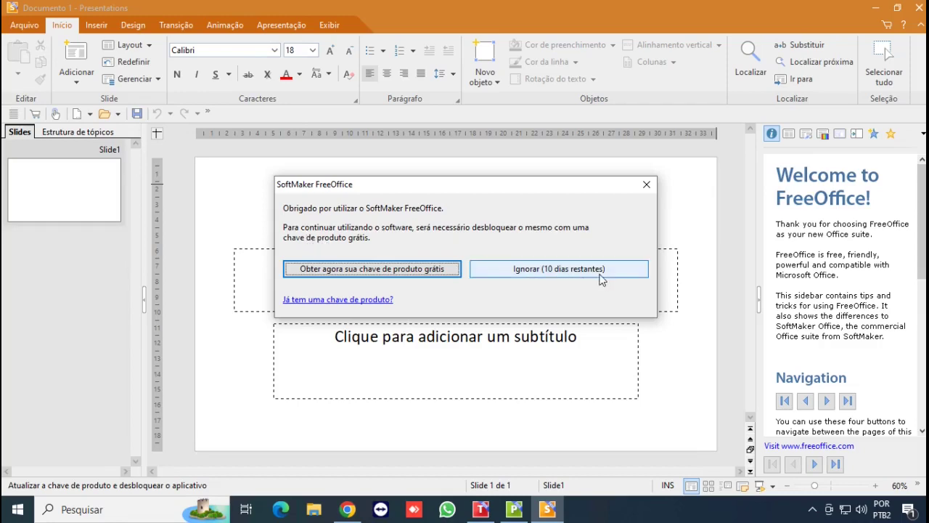
# Step: Request a free product key, entering your e-mail address, then bring Chrome forward
pyautogui.click(376, 273)
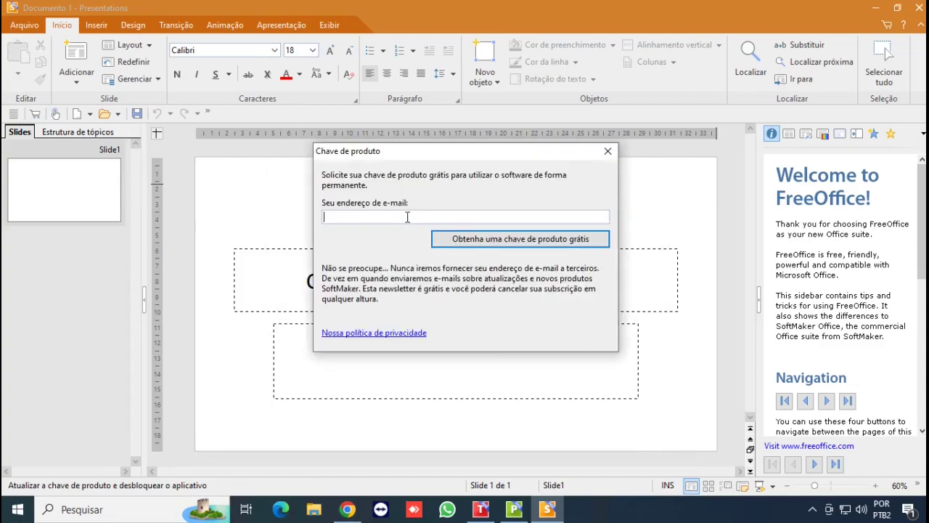
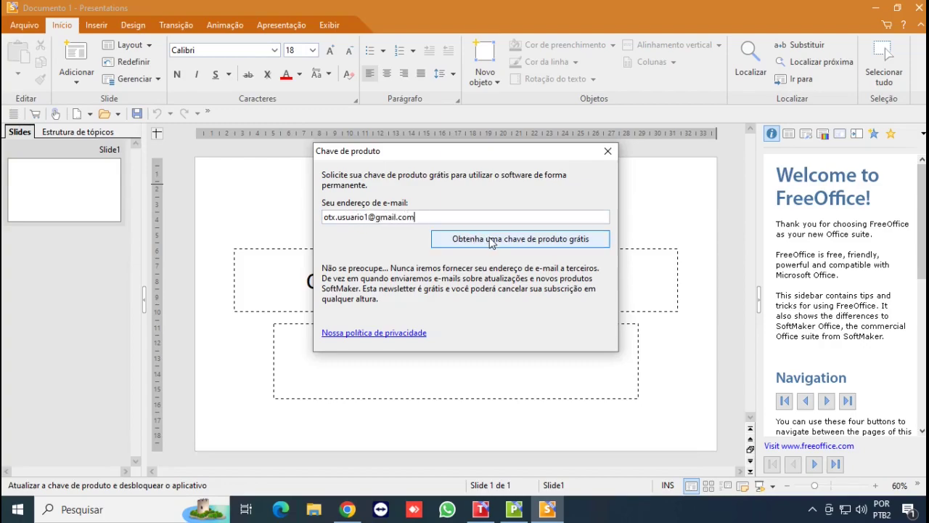
pyautogui.click(491, 240)
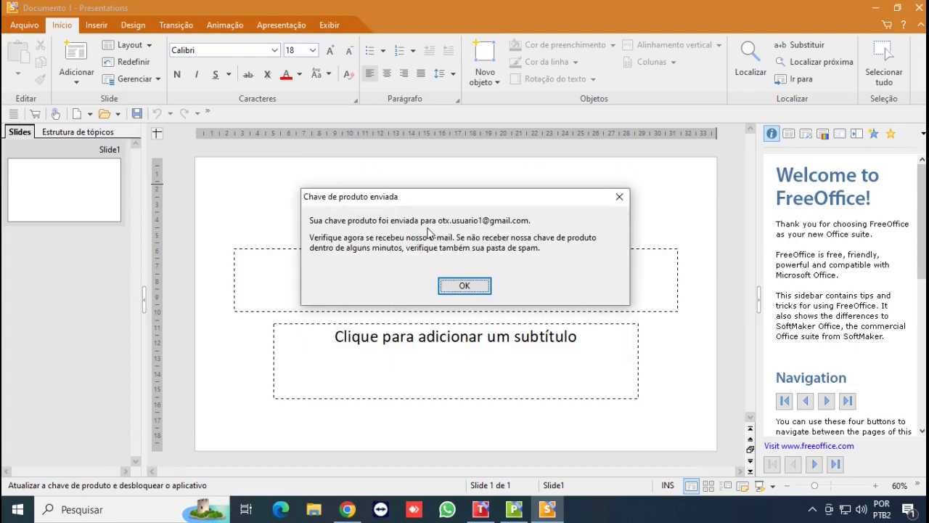
pyautogui.click(348, 509)
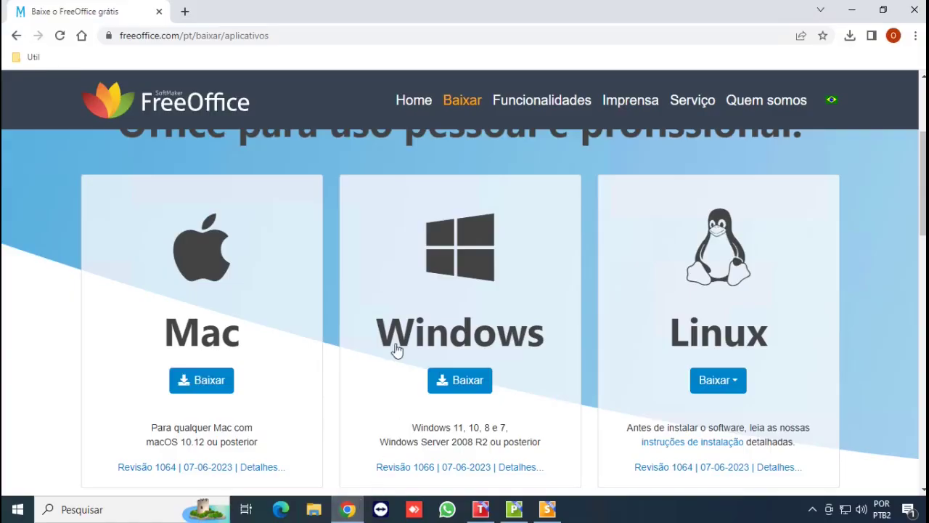
# Step: In a new tab, open Gmail and confirm the address in the FreeOffice 2021 e-mail
pyautogui.click(184, 11)
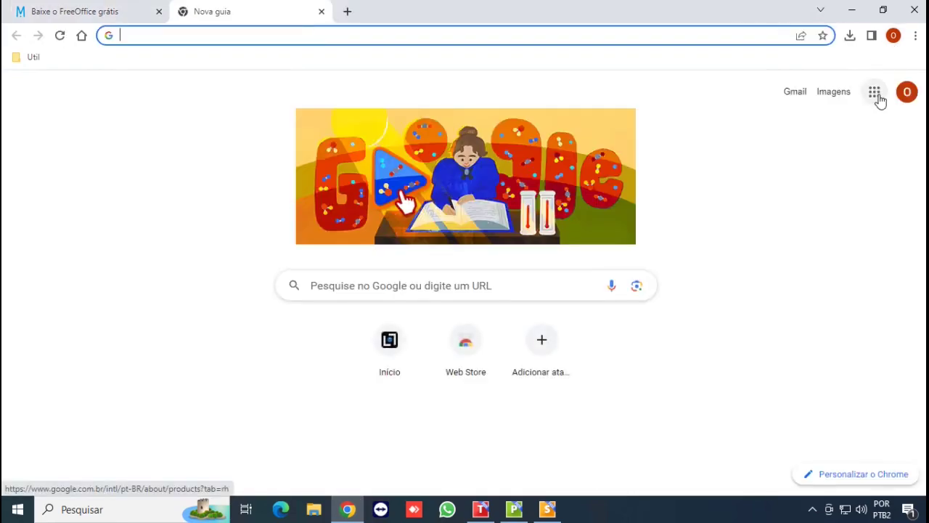
pyautogui.click(878, 94)
pyautogui.click(736, 295)
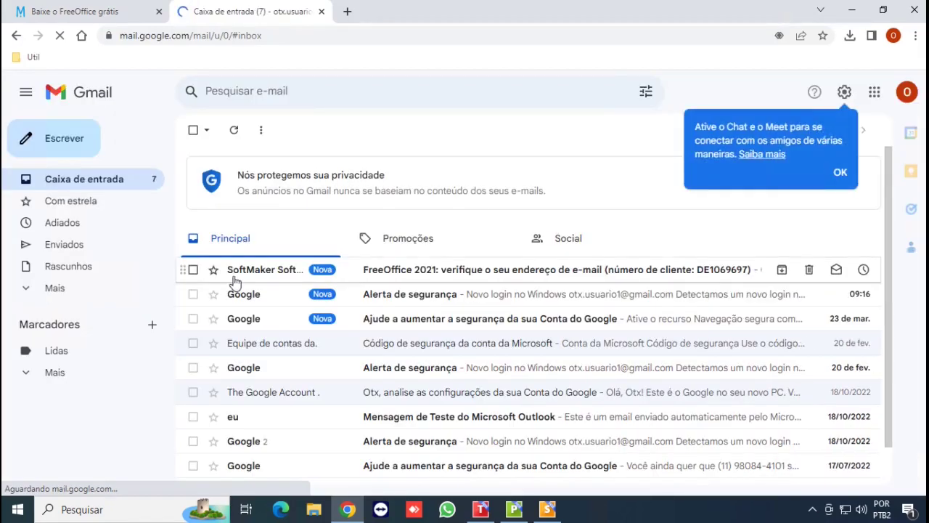
pyautogui.click(399, 276)
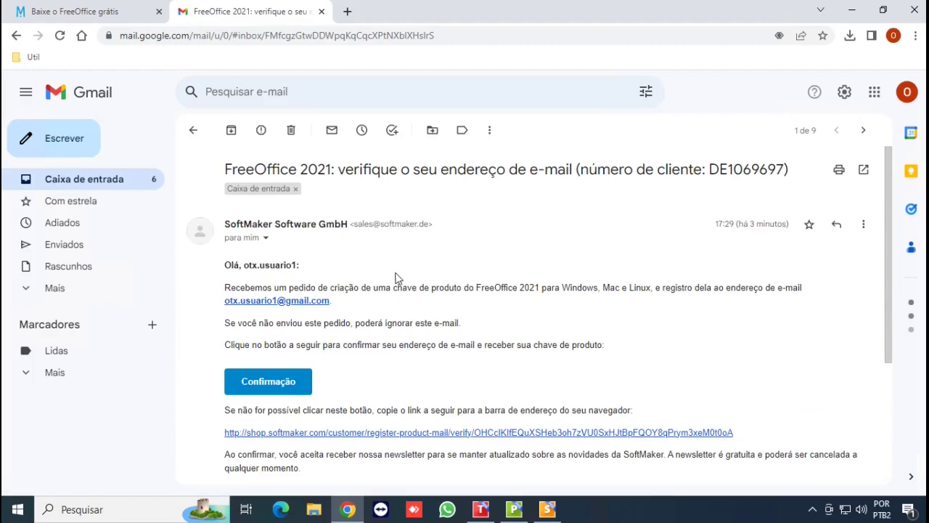
pyautogui.scroll(-1, 348, 305)
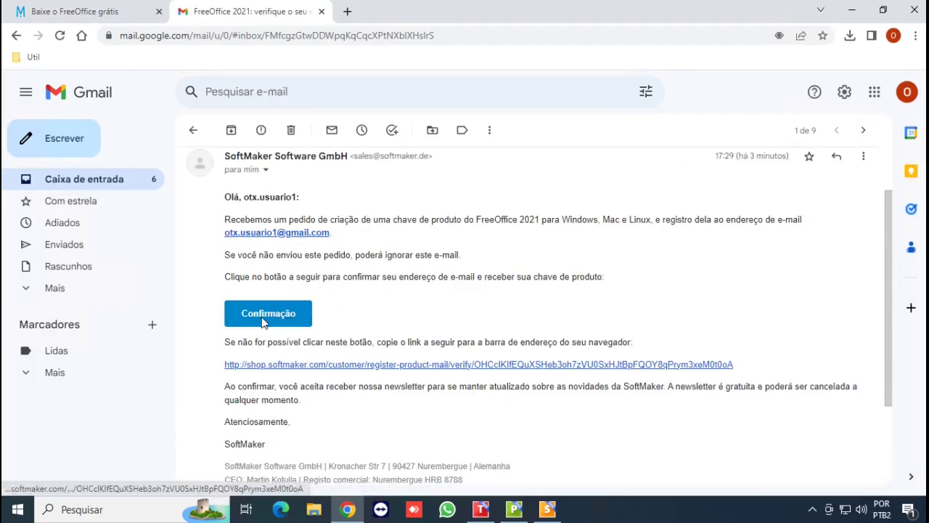
pyautogui.click(264, 319)
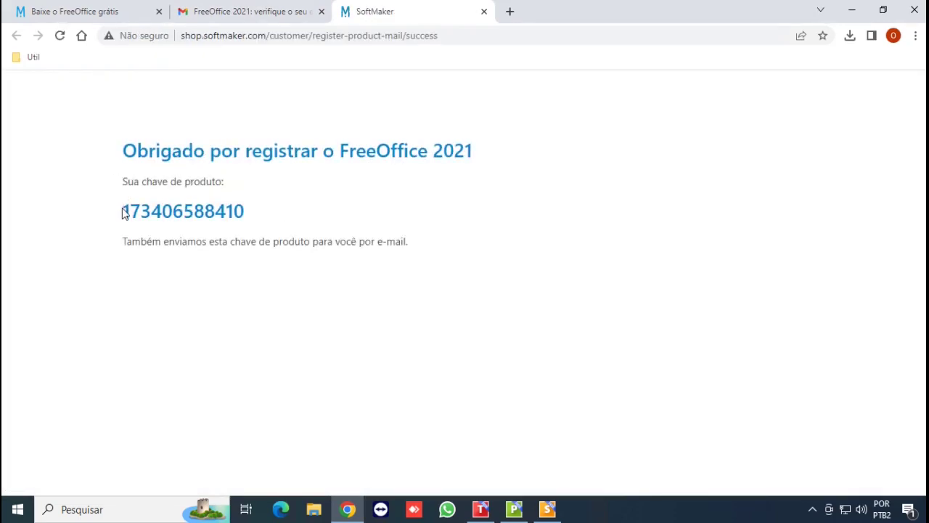
# Step: Copy the product key and continue to Presentations' unlock dialog
pyautogui.moveTo(123, 211); pyautogui.dragTo(244, 211)
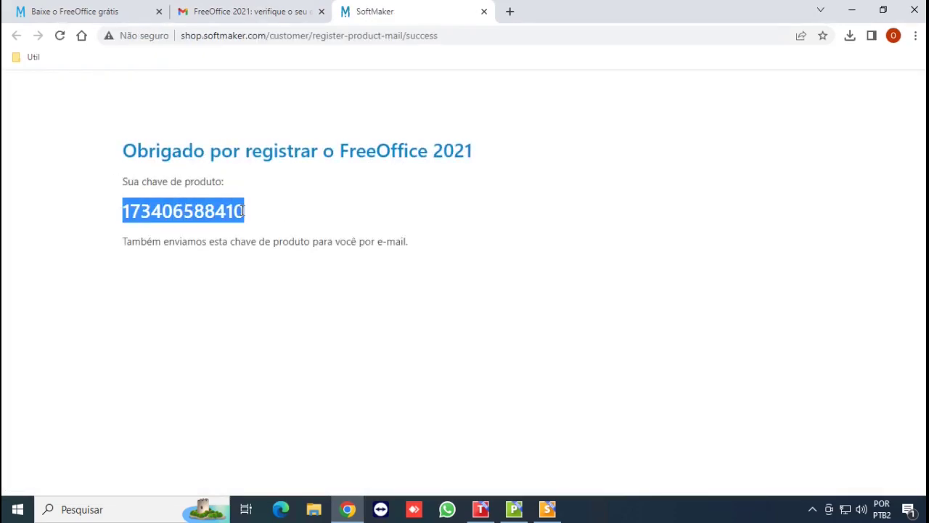
pyautogui.rightClick(241, 210)
pyautogui.click(270, 220)
pyautogui.click(566, 515)
pyautogui.click(457, 285)
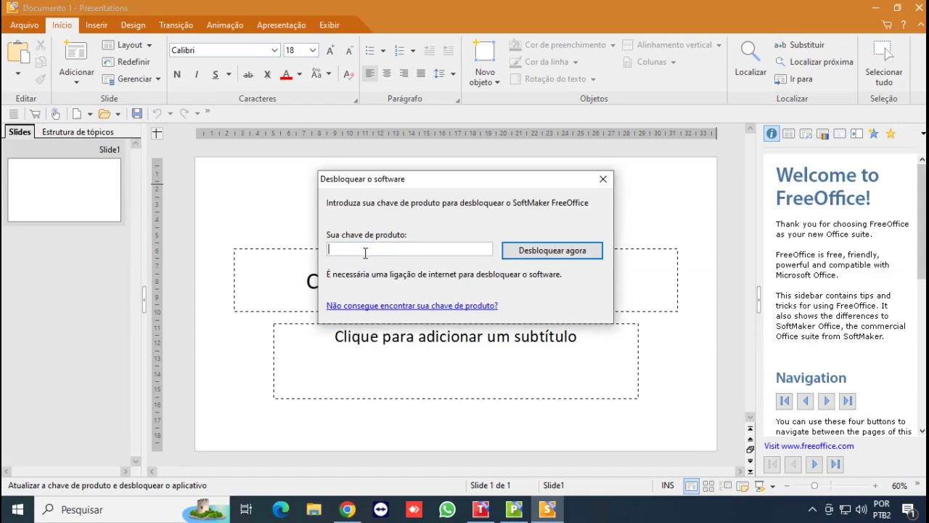
# Step: Paste the product key, unlock FreeOffice, and start Verificar se há atualizações
pyautogui.hotkey('ctrl', 'v')
pyautogui.click(544, 254)
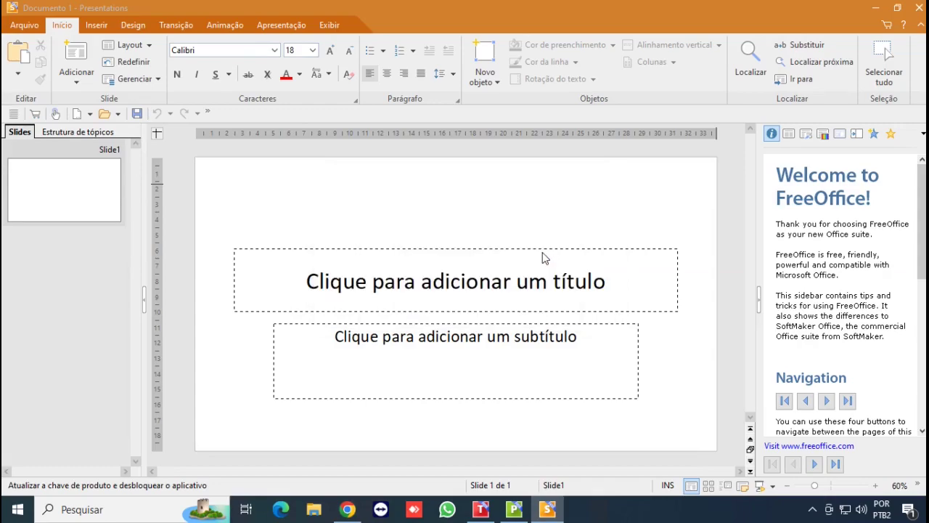
pyautogui.click(902, 26)
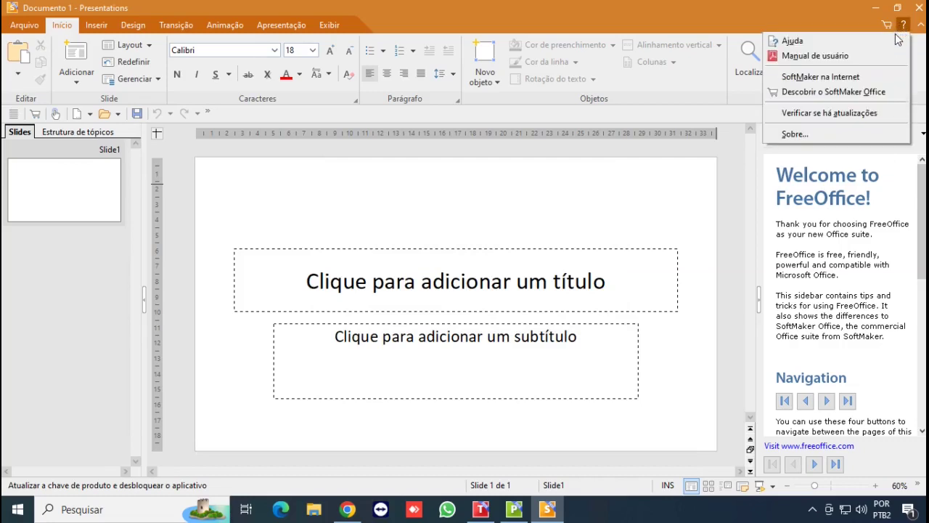
pyautogui.click(835, 114)
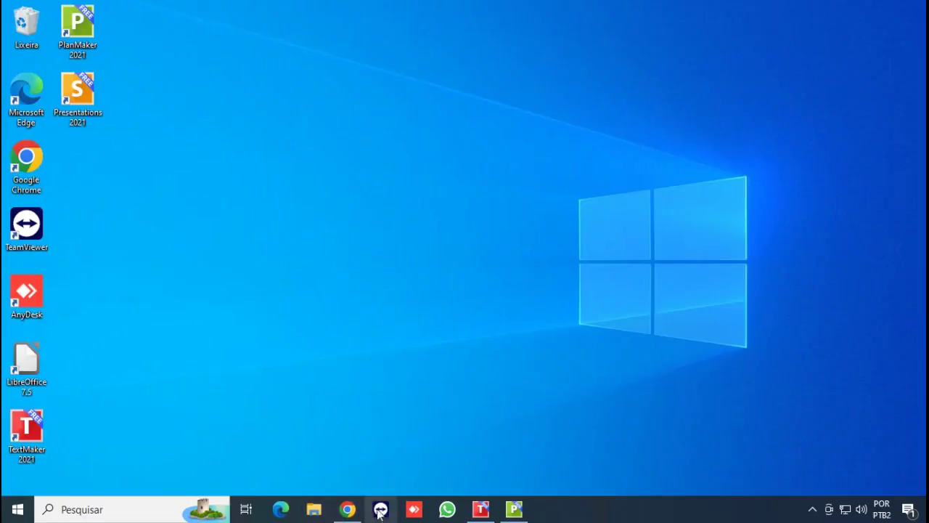
# Step: Close the PlanMaker and TextMaker windows from the taskbar with Fechar janela
pyautogui.moveTo(514, 509); pyautogui.dragTo(486, 516)
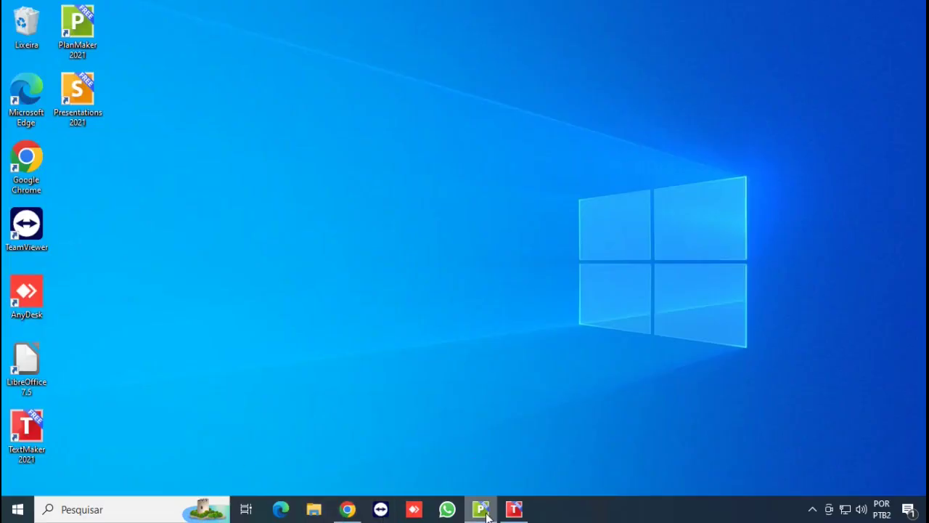
pyautogui.rightClick(487, 515)
pyautogui.click(468, 478)
pyautogui.rightClick(481, 509)
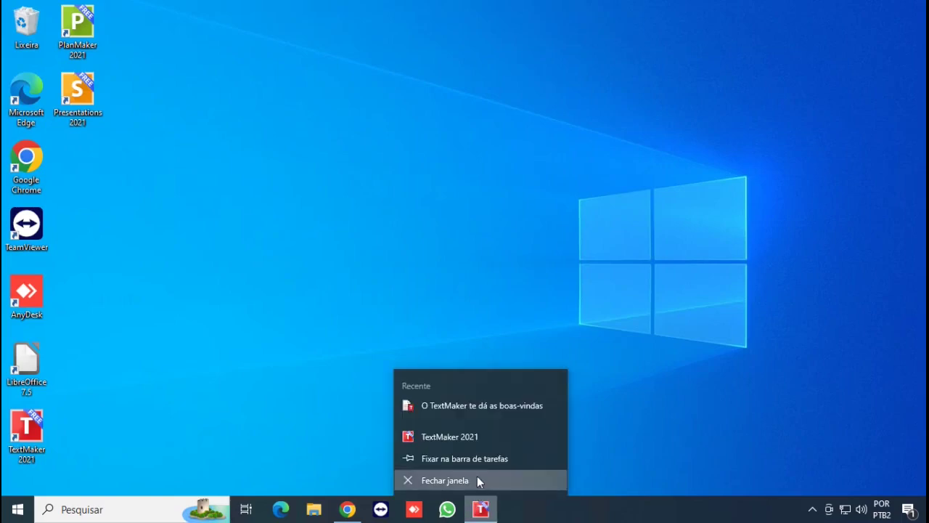
pyautogui.click(478, 481)
# Step: Reopen TextMaker 2021 maximized, then close it again
pyautogui.doubleClick(38, 434)
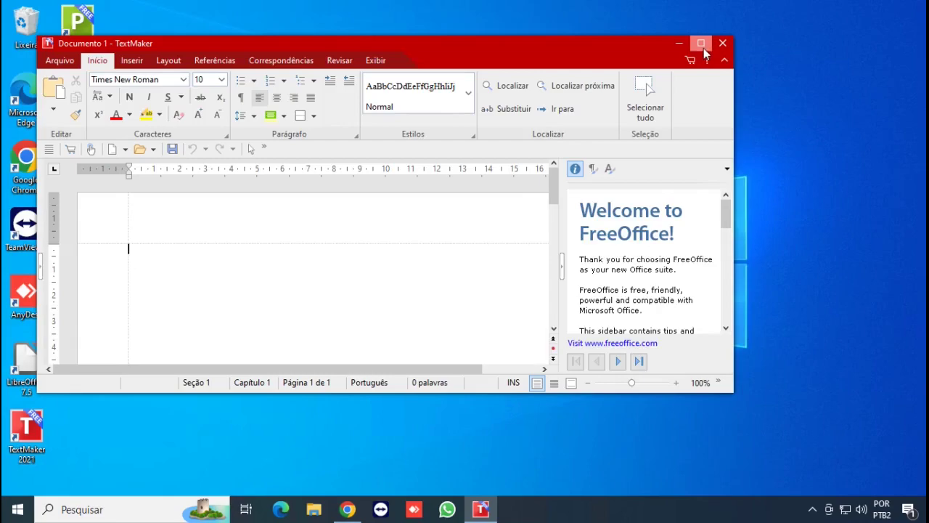
pyautogui.click(701, 44)
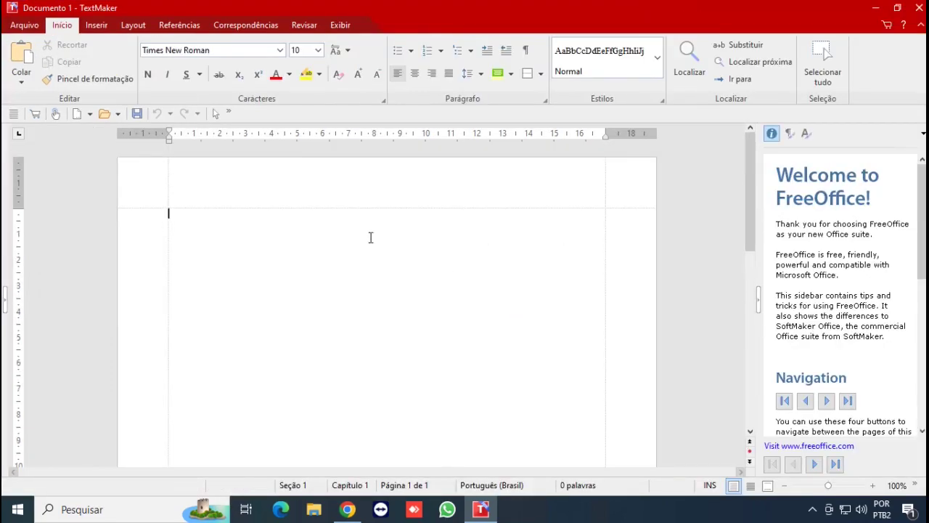
pyautogui.click(919, 7)
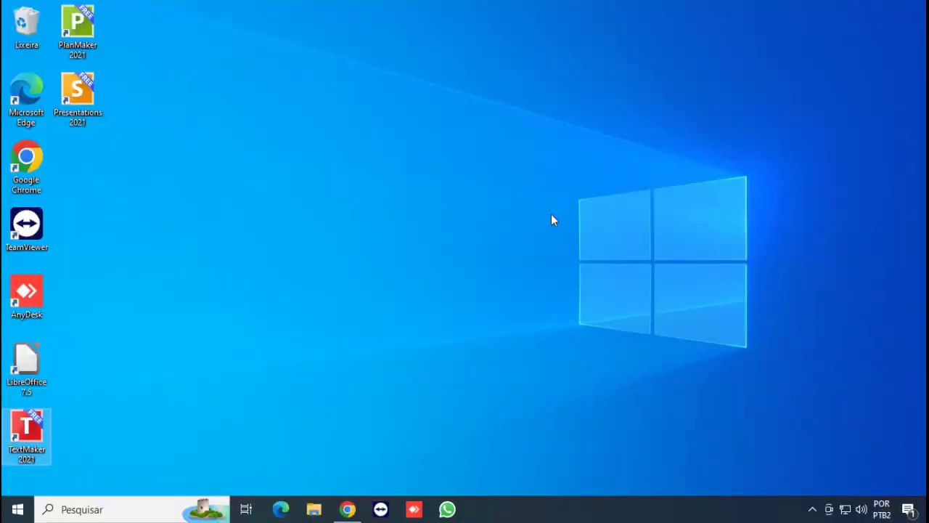